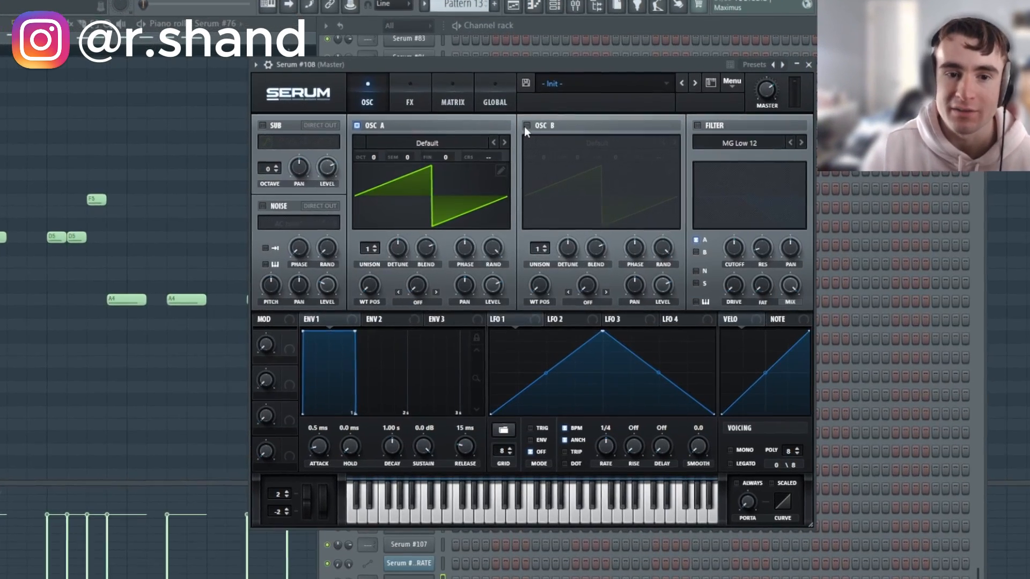
- Enable oscillator B and the sub oscillator, and load the Analog_BD_Sin wavetable into oscillators A and B
{"action": "left_click", "coordinate": [525, 143]}
{"action": "left_click", "coordinate": [235, 109]}
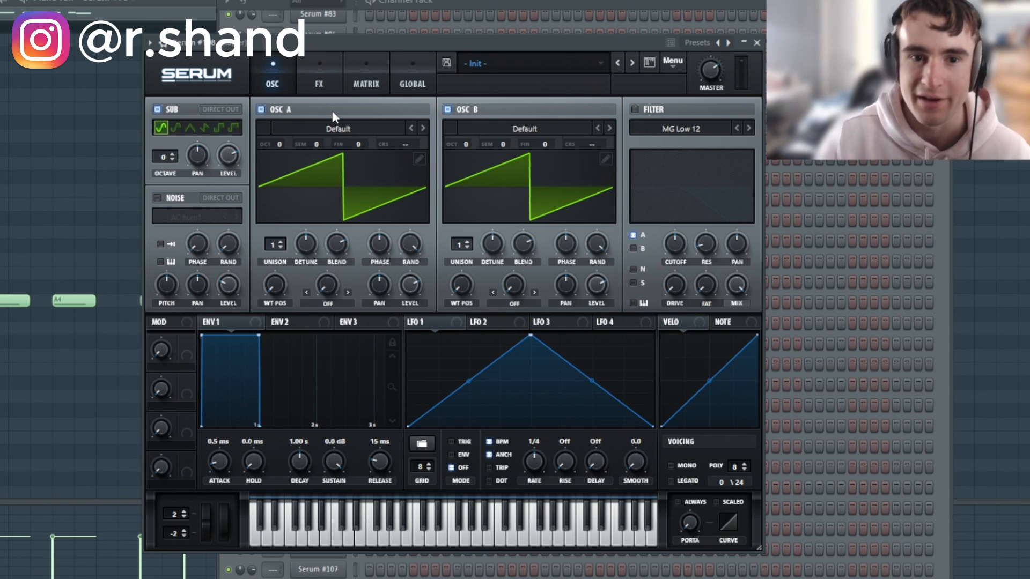
{"action": "left_click", "coordinate": [343, 129]}
{"action": "mouse_move", "coordinate": [301, 143]}
{"action": "left_click", "coordinate": [411, 168]}
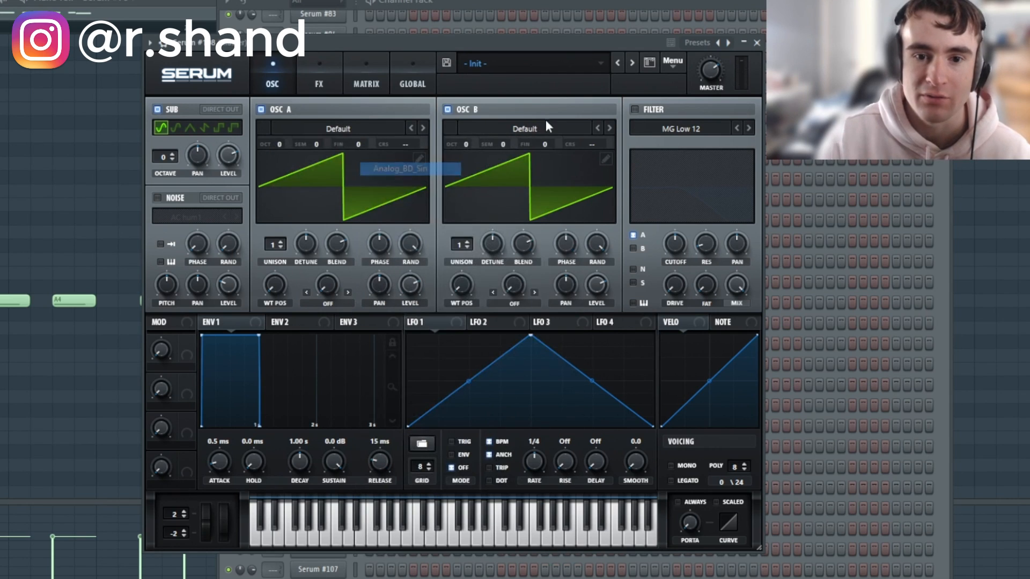
{"action": "left_click", "coordinate": [517, 132]}
{"action": "mouse_move", "coordinate": [516, 144]}
{"action": "left_click", "coordinate": [572, 169]}
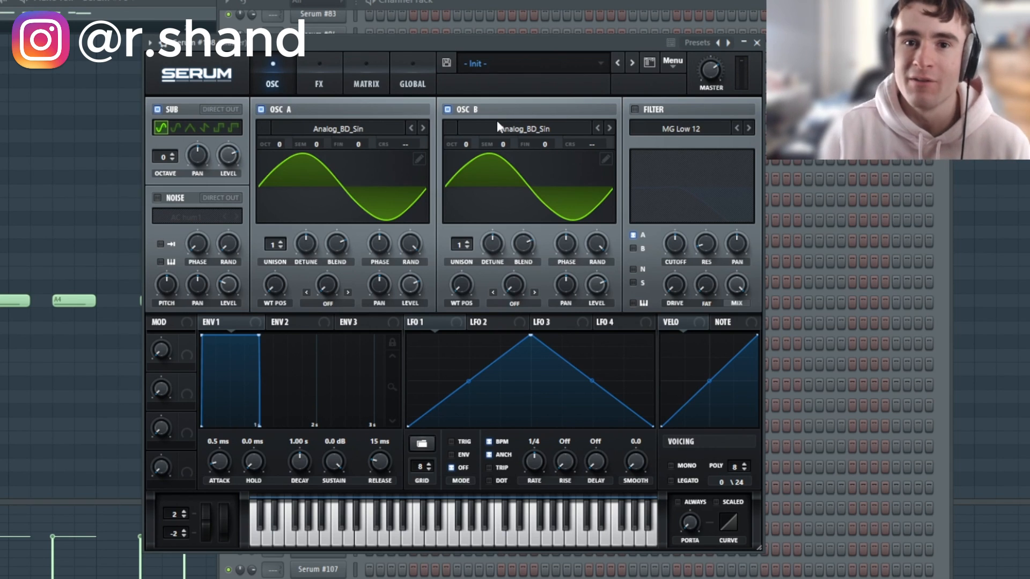
- Set the sub to its second waveform at octave -2, oscillator A to octave -1, and oscillator B to +7 semitones
{"action": "left_click", "coordinate": [176, 127]}
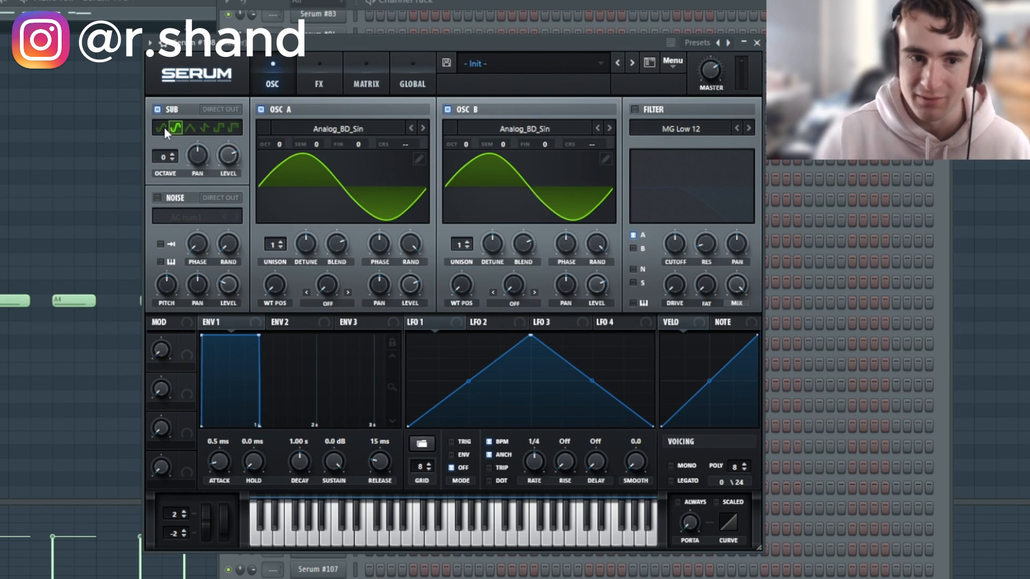
{"action": "left_click", "coordinate": [173, 159]}
{"action": "left_click", "coordinate": [172, 158]}
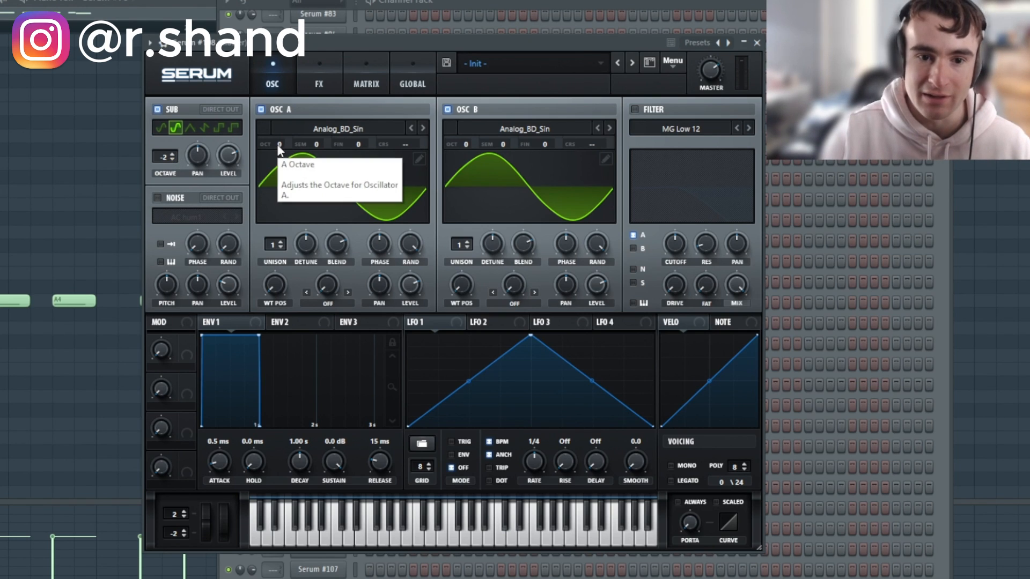
{"action": "left_click_drag", "start_coordinate": [280, 146], "coordinate": [277, 167]}
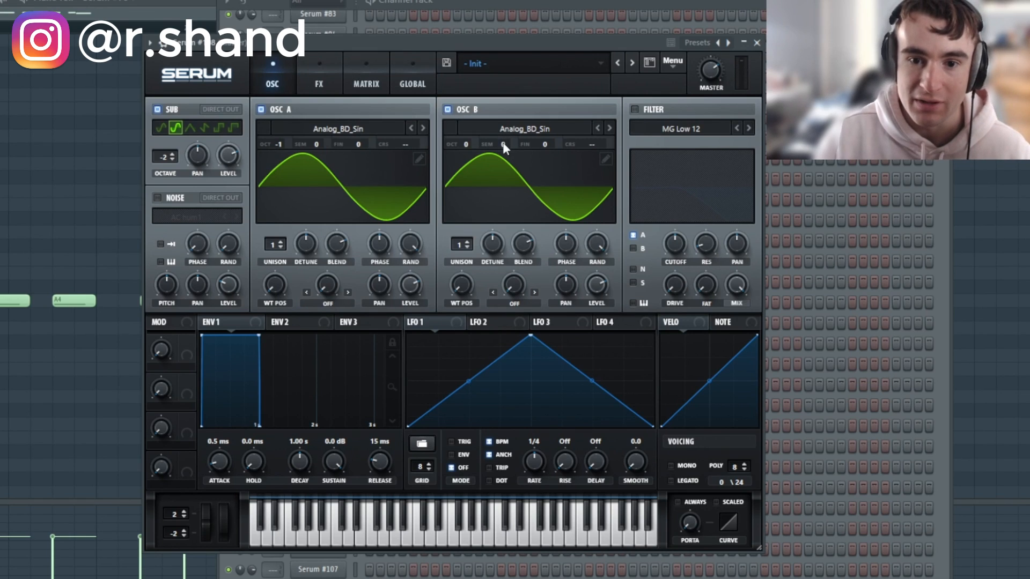
{"action": "left_click_drag", "start_coordinate": [504, 148], "coordinate": [509, 108]}
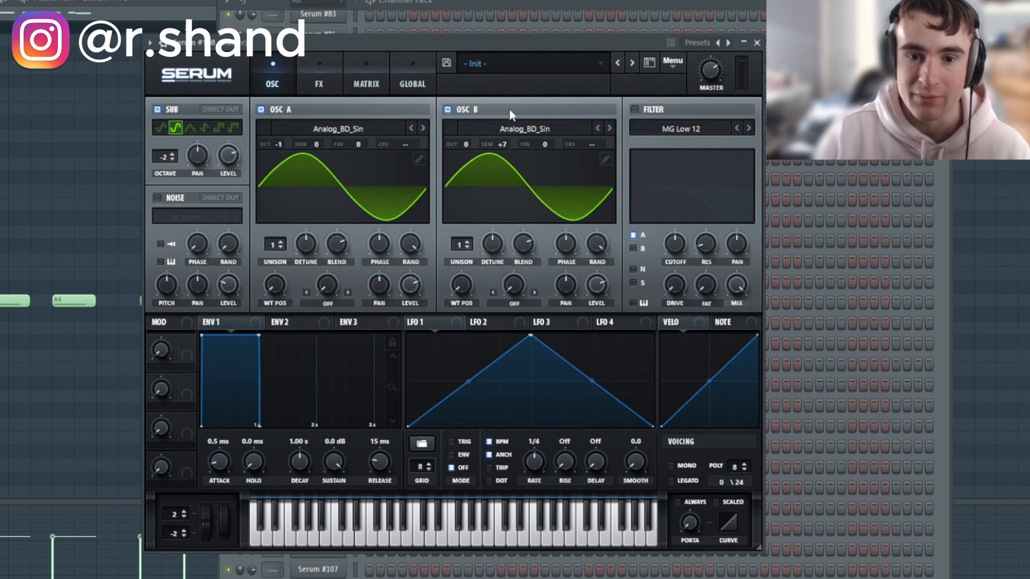
- Raise the sub level to maximum and set oscillator B's level to about 63%
{"action": "left_click", "coordinate": [453, 501]}
{"action": "left_click_drag", "start_coordinate": [227, 157], "coordinate": [227, 140]}
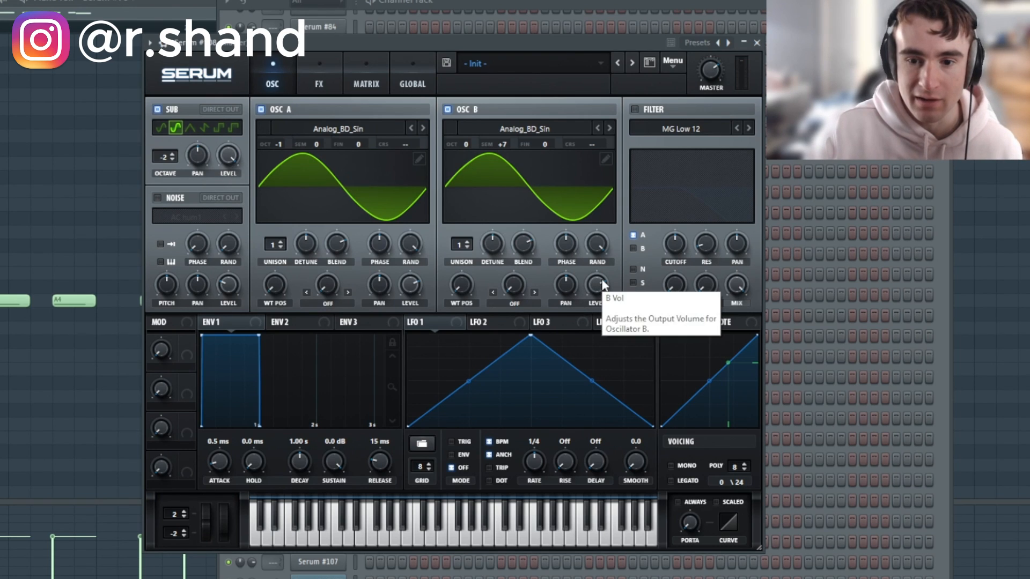
{"action": "left_click_drag", "start_coordinate": [601, 279], "coordinate": [598, 296]}
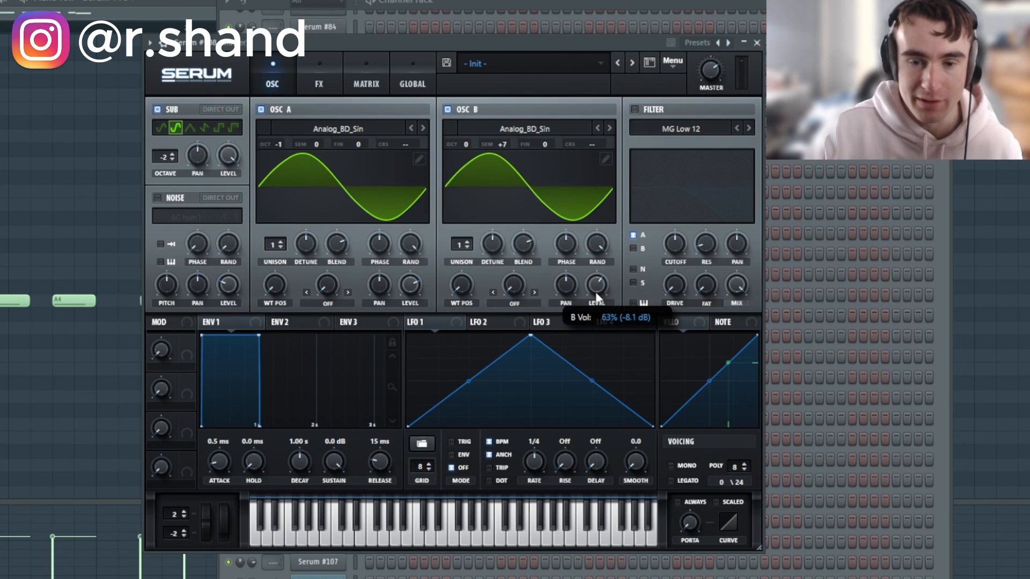
- Shape Envelope 1 with 682 ms decay, -31.6 dB sustain and 245 ms release, and turn down oscillator A's random phase
{"action": "left_click_drag", "start_coordinate": [259, 335], "coordinate": [235, 413]}
{"action": "left_click_drag", "start_coordinate": [387, 468], "coordinate": [397, 451]}
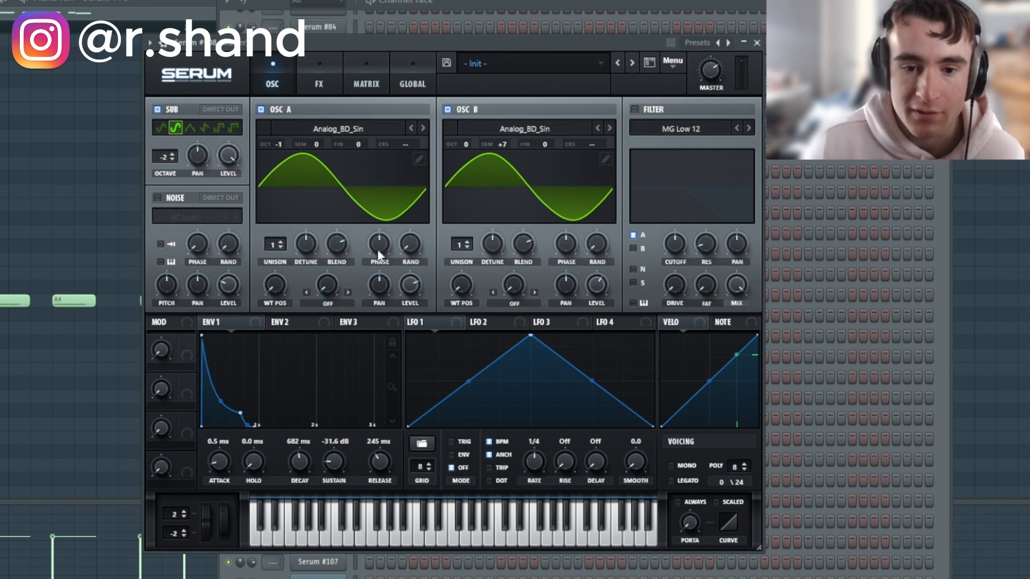
{"action": "left_click_drag", "start_coordinate": [412, 244], "coordinate": [398, 343]}
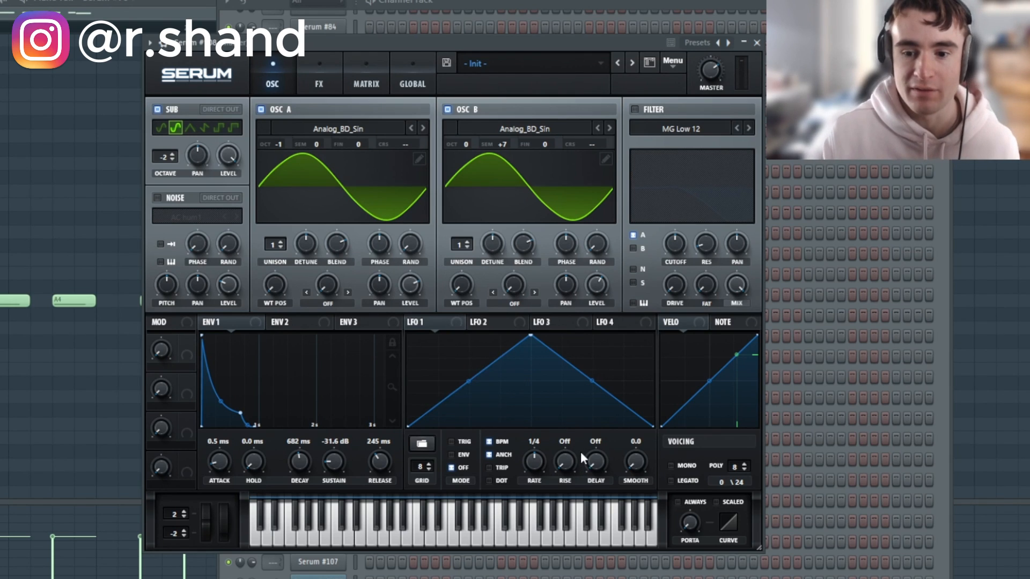
- Switch the voicing to mono and audition the bass sound with a test note
{"action": "left_click", "coordinate": [671, 465]}
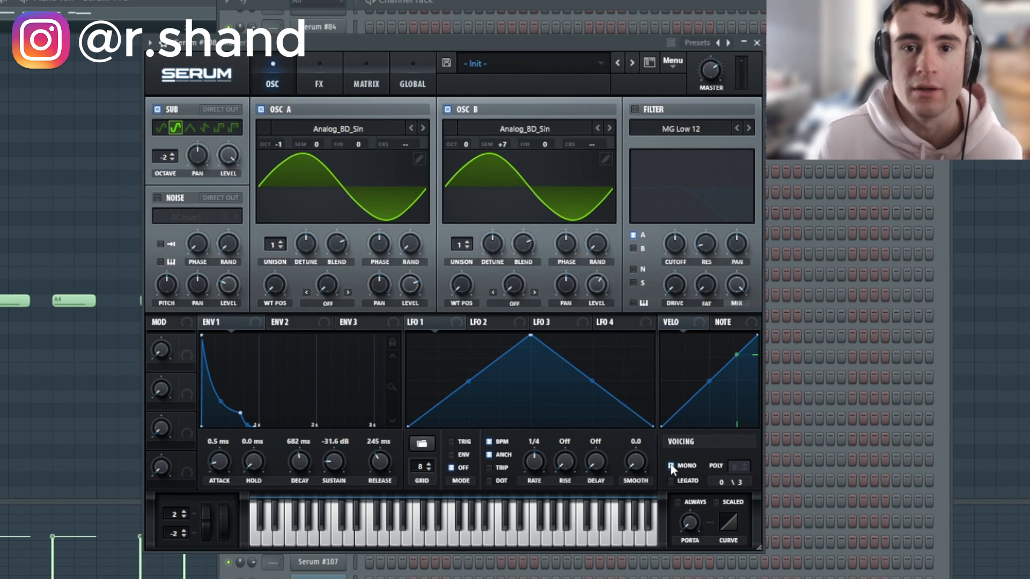
{"action": "left_click", "coordinate": [436, 539]}
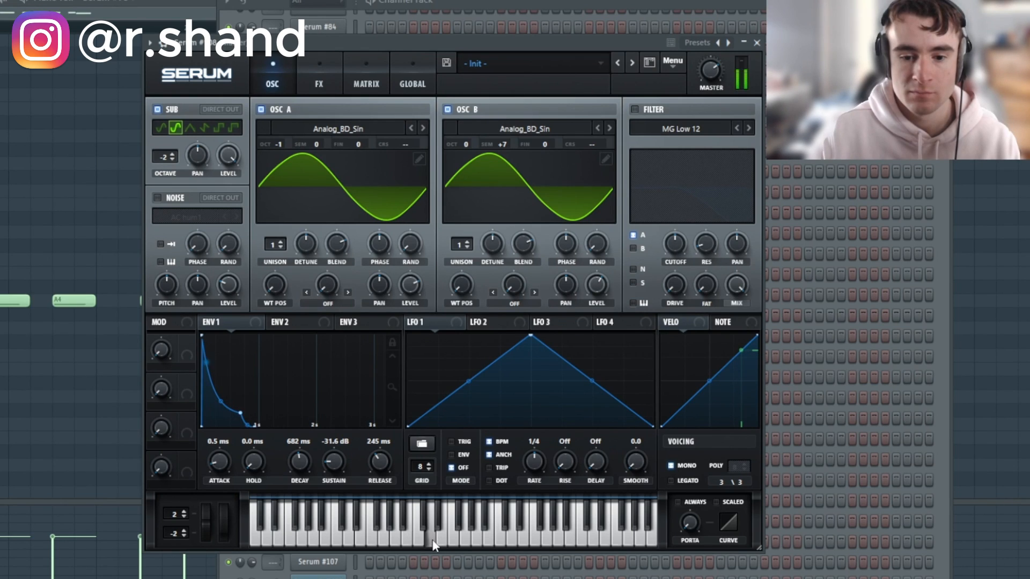
{"action": "left_click_drag", "start_coordinate": [396, 41], "coordinate": [391, 52]}
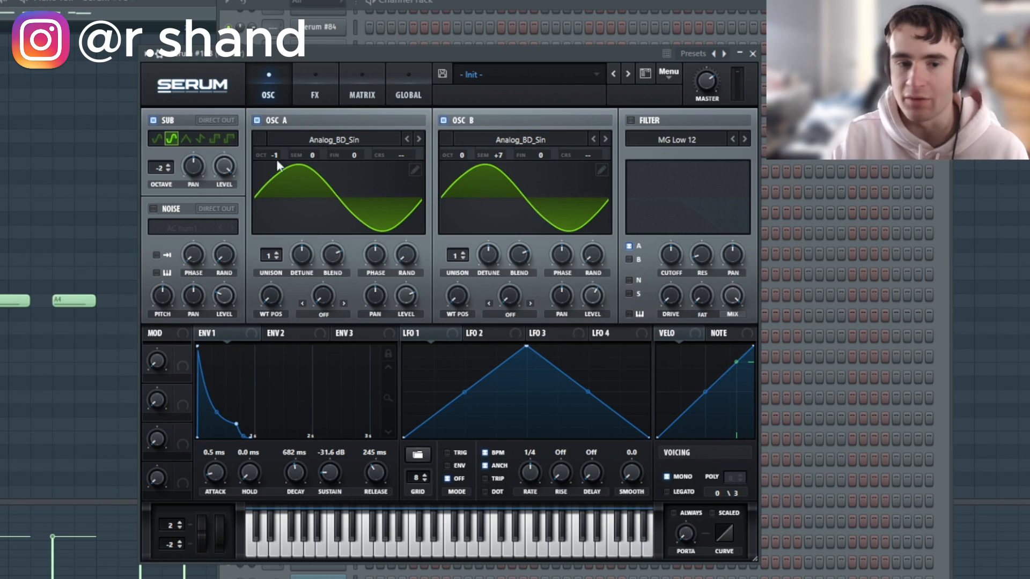
- Enable the noise oscillator and load the ARP circuit analog noise
{"action": "left_click", "coordinate": [153, 208]}
{"action": "left_click", "coordinate": [195, 230]}
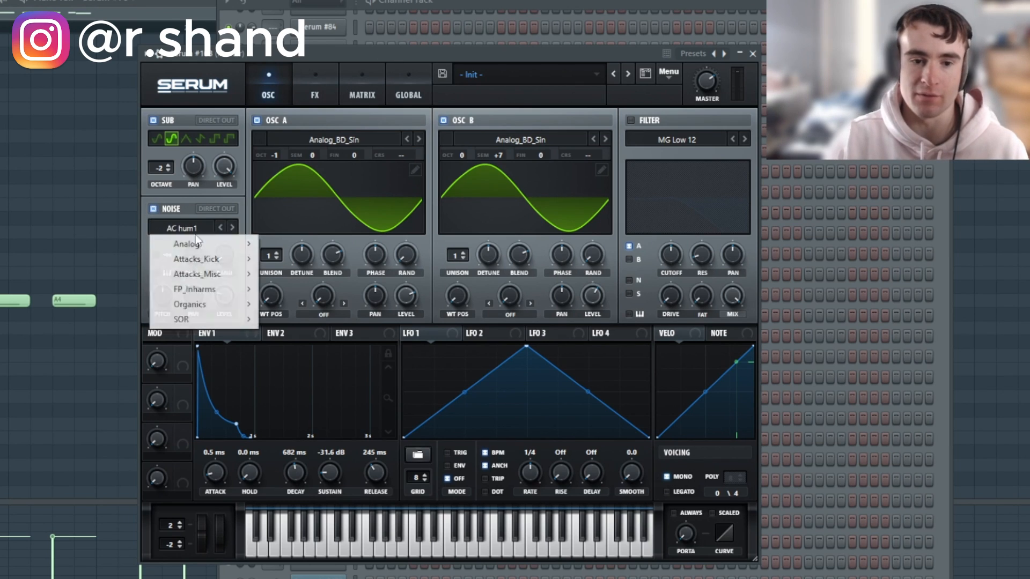
{"action": "mouse_move", "coordinate": [199, 245]}
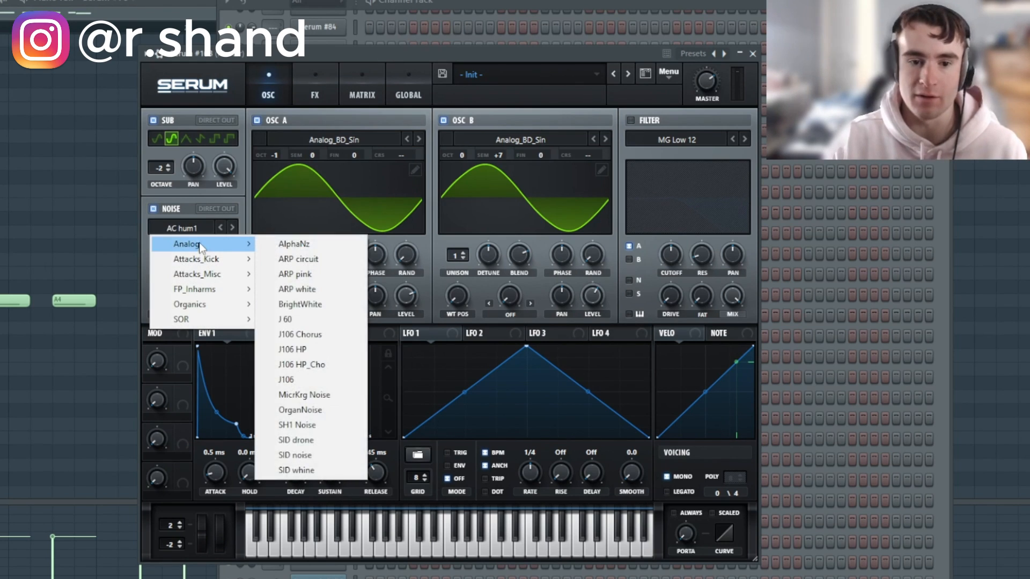
{"action": "left_click", "coordinate": [319, 261]}
- Give Envelope 3 a 180 ms decay with 0% sustain and assign it to the noise level
{"action": "left_click", "coordinate": [354, 334]}
{"action": "left_click_drag", "start_coordinate": [254, 347], "coordinate": [185, 459]}
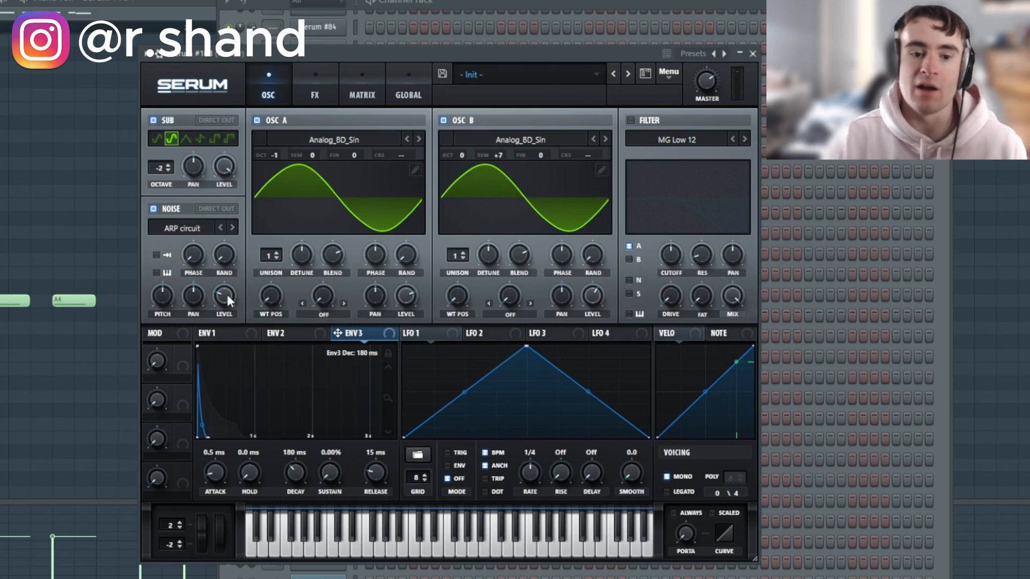
{"action": "left_click_drag", "start_coordinate": [338, 333], "coordinate": [221, 296]}
- Audition notes and fine-tune the amount of Envelope 3 modulation on the noise level
{"action": "left_click_drag", "start_coordinate": [417, 553], "coordinate": [438, 554]}
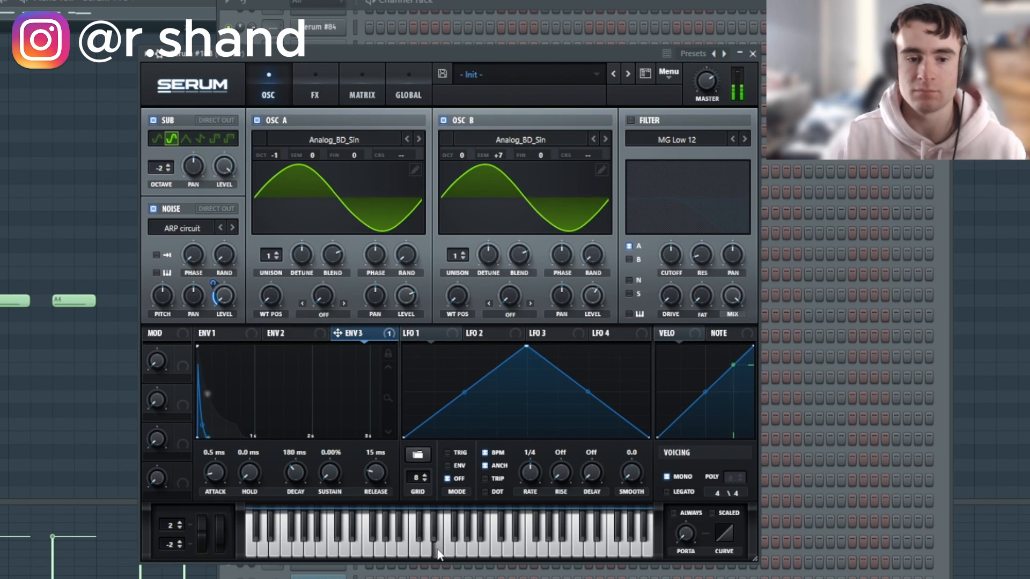
{"action": "left_click", "coordinate": [438, 554]}
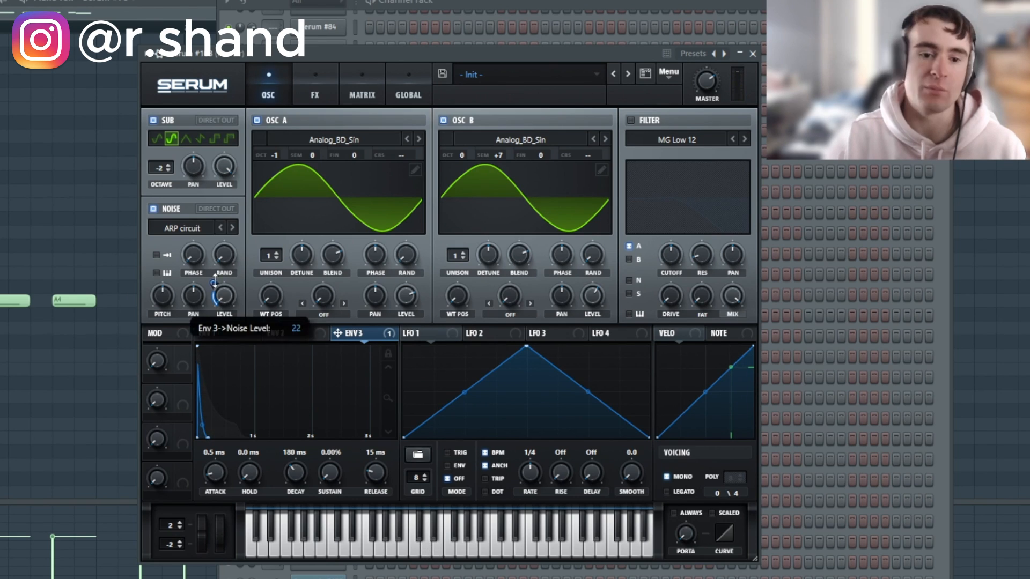
{"action": "left_click_drag", "start_coordinate": [215, 281], "coordinate": [213, 284]}
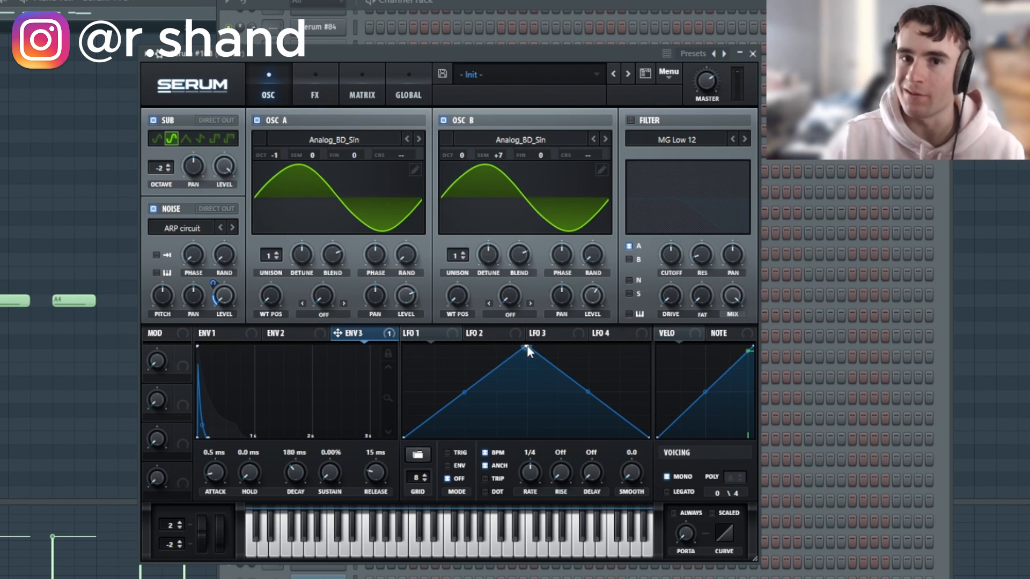
- Set LFO 1 to envelope mode at 19.2 Hz without BPM sync and shape it into a steep downward decay curve
{"action": "left_click", "coordinate": [447, 466]}
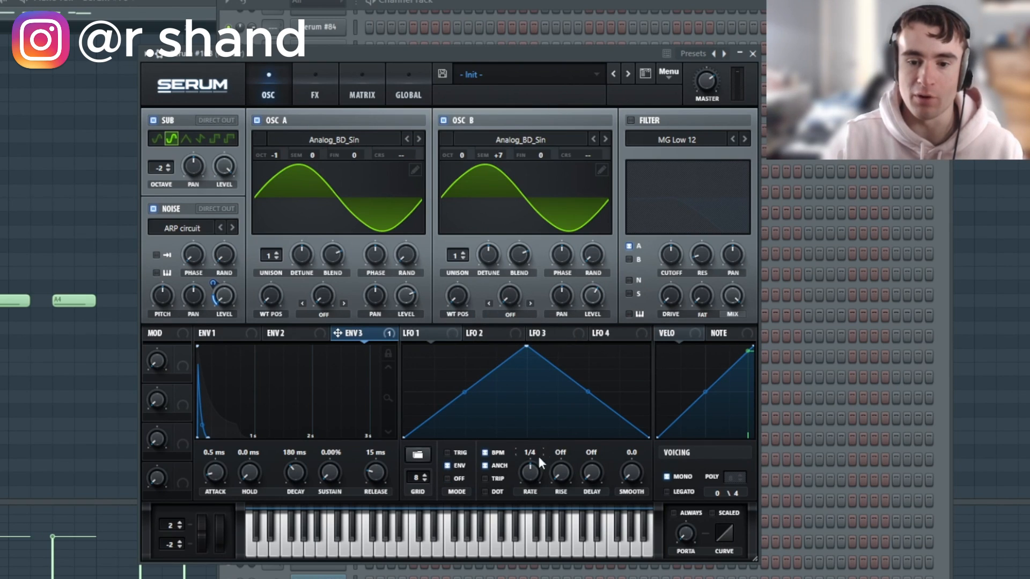
{"action": "left_click", "coordinate": [485, 453]}
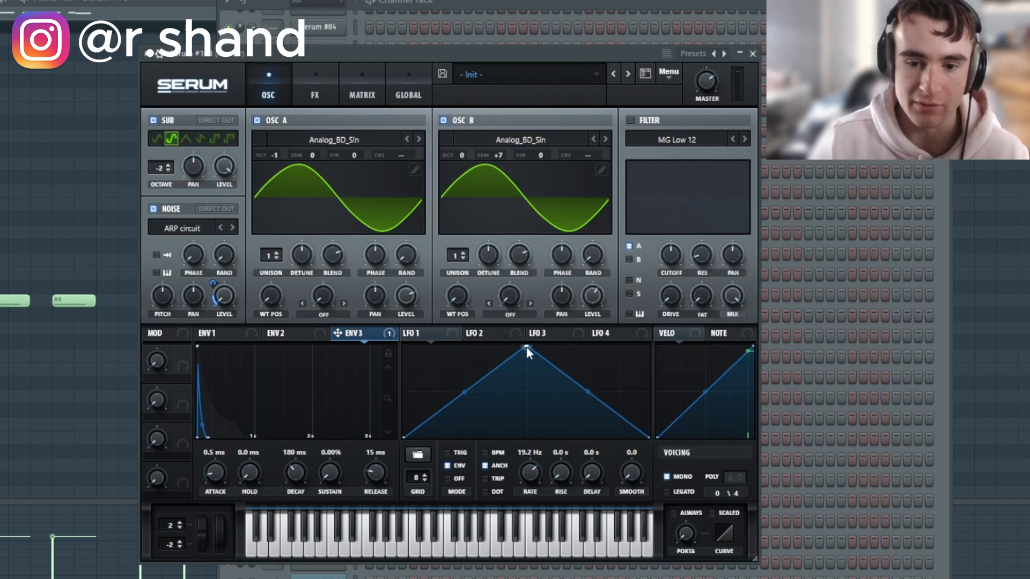
{"action": "left_click_drag", "start_coordinate": [523, 346], "coordinate": [404, 346]}
{"action": "left_click_drag", "start_coordinate": [528, 391], "coordinate": [471, 427]}
- Route LFO 1 to master tuning in the modulation matrix with an amount of 10 and audition a note
{"action": "left_click", "coordinate": [359, 86]}
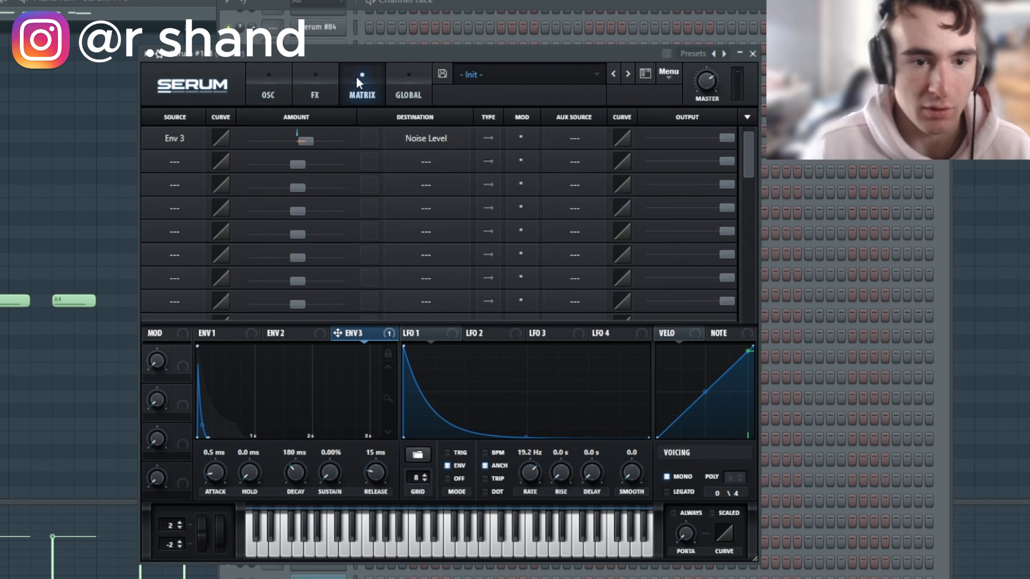
{"action": "left_click", "coordinate": [176, 158]}
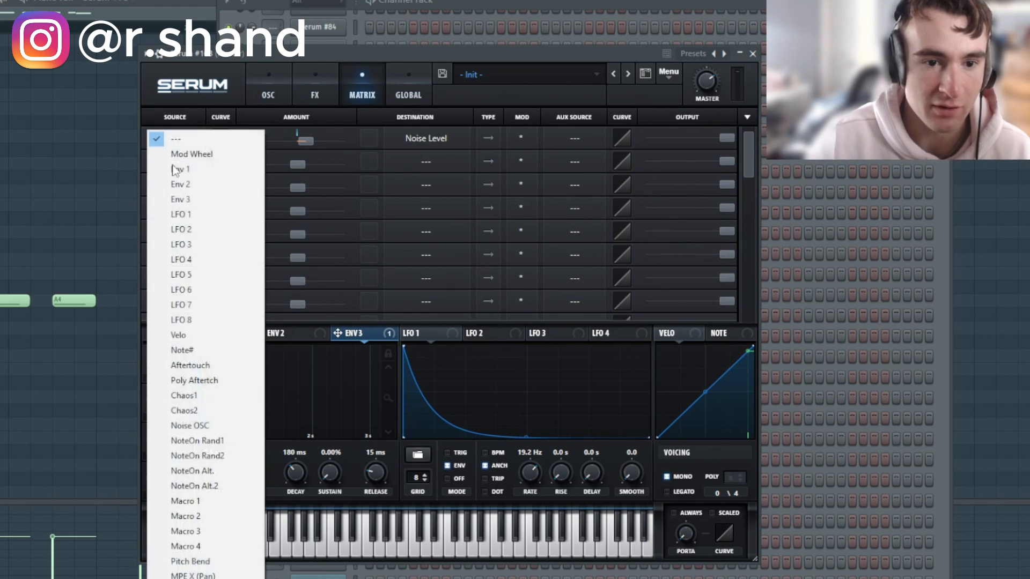
{"action": "left_click", "coordinate": [189, 215]}
{"action": "left_click", "coordinate": [445, 161]}
{"action": "mouse_move", "coordinate": [442, 290]}
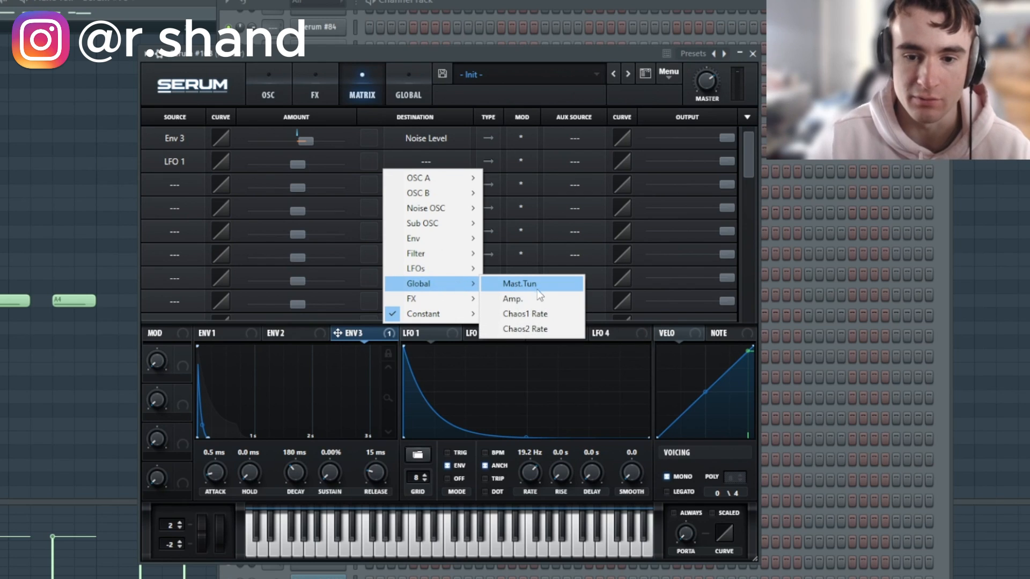
{"action": "left_click", "coordinate": [530, 285]}
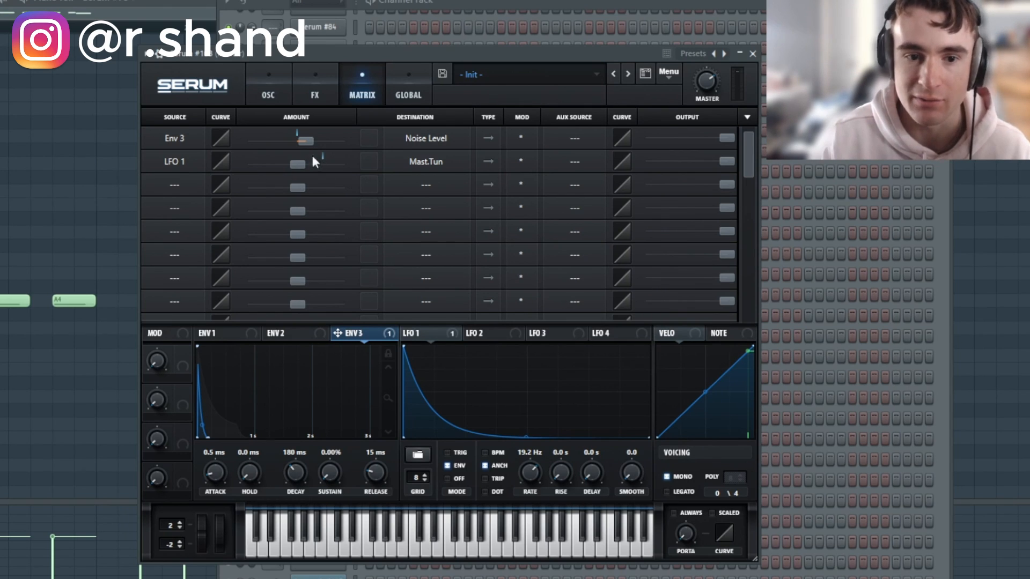
{"action": "left_click_drag", "start_coordinate": [296, 165], "coordinate": [304, 165]}
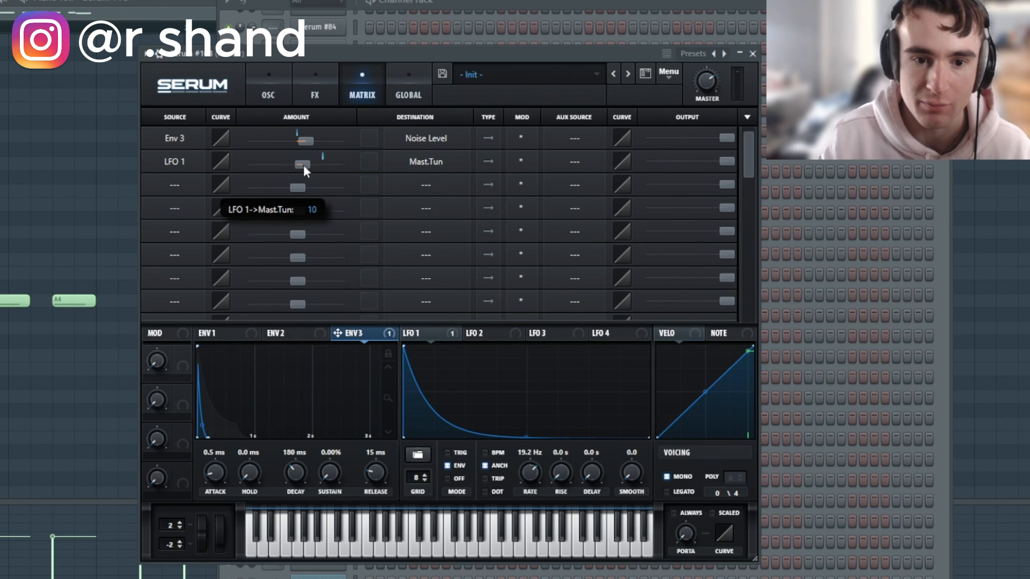
{"action": "left_click", "coordinate": [421, 550]}
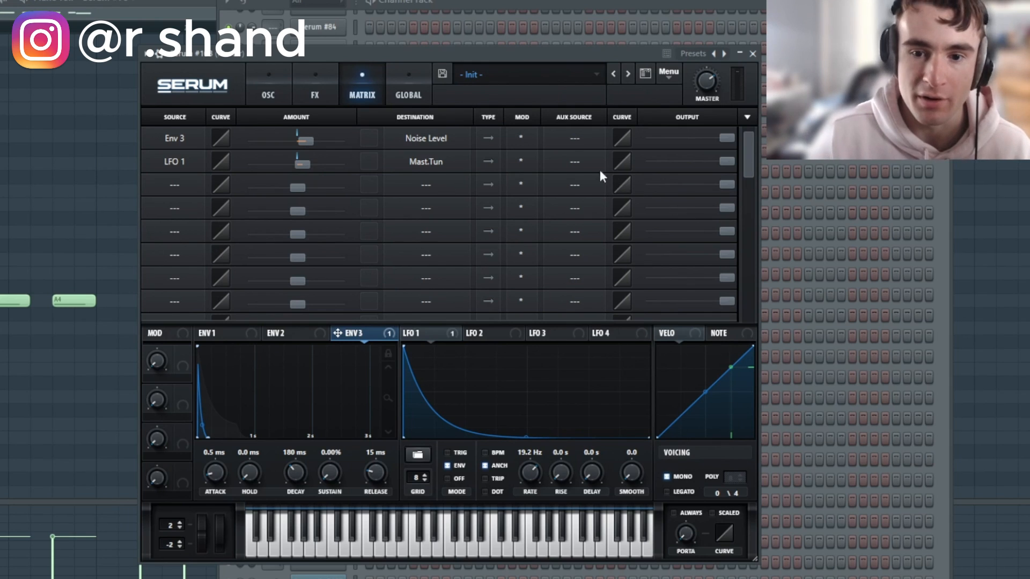
- Assign Macro 1 as the auxiliary source of the LFO 1 tuning modulation, set the macro to 100%, and play a note
{"action": "left_click", "coordinate": [574, 163]}
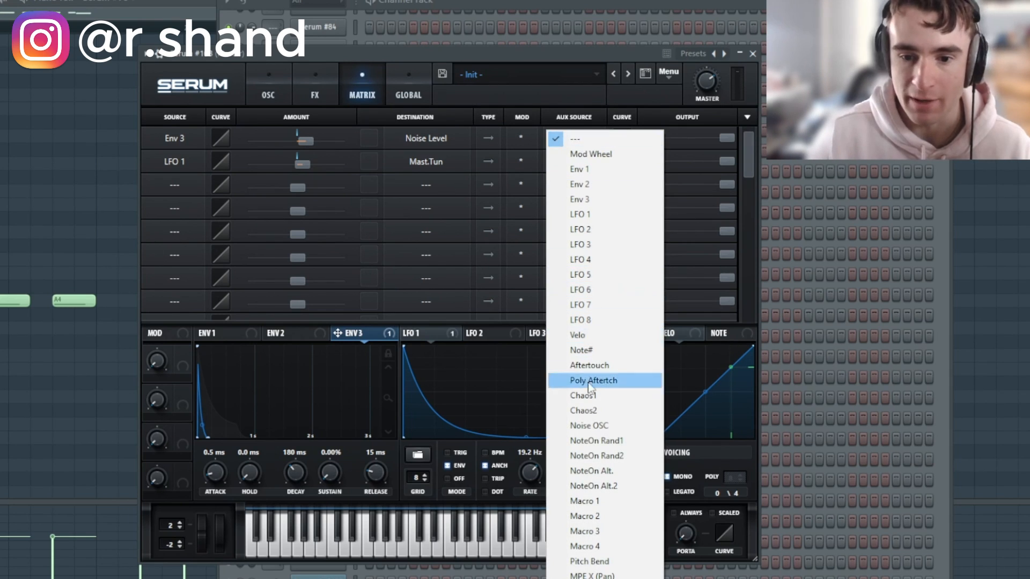
{"action": "left_click", "coordinate": [594, 501]}
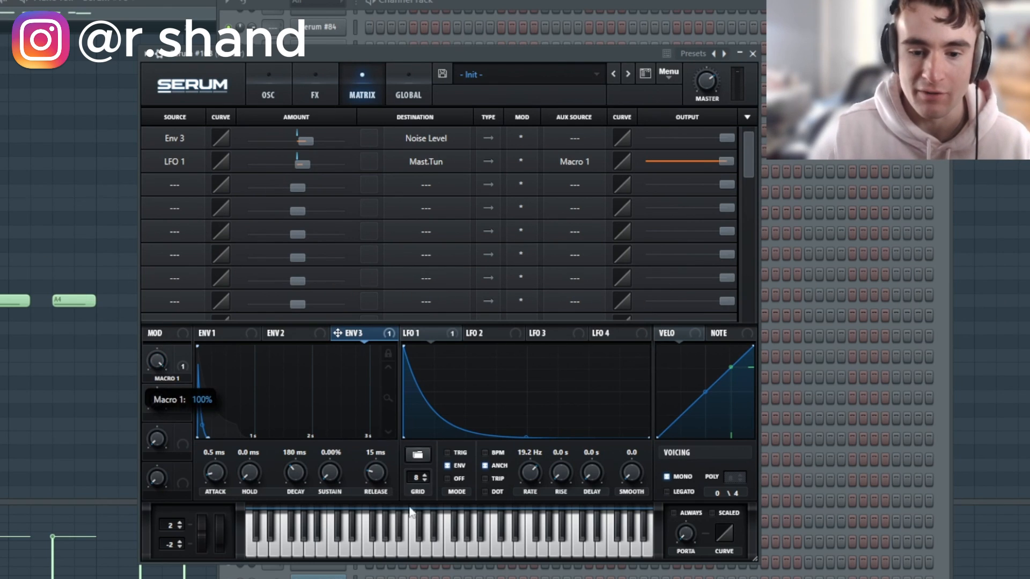
{"action": "left_click", "coordinate": [425, 555]}
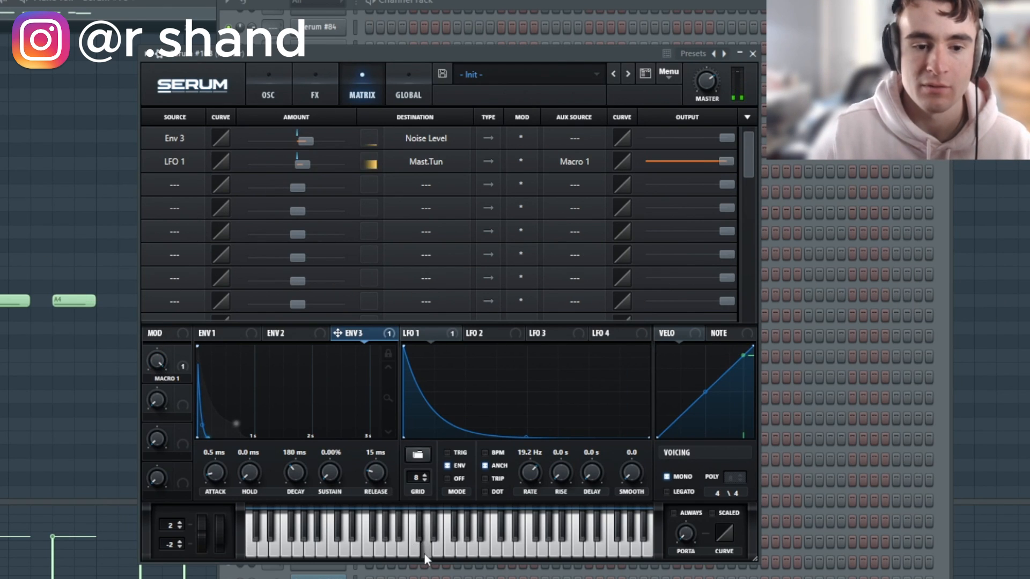
- Audition notes with Macro 1 turned down for comparison, and return the macro to maximum
{"action": "left_click_drag", "start_coordinate": [136, 479], "coordinate": [136, 577]}
{"action": "left_click", "coordinate": [415, 548]}
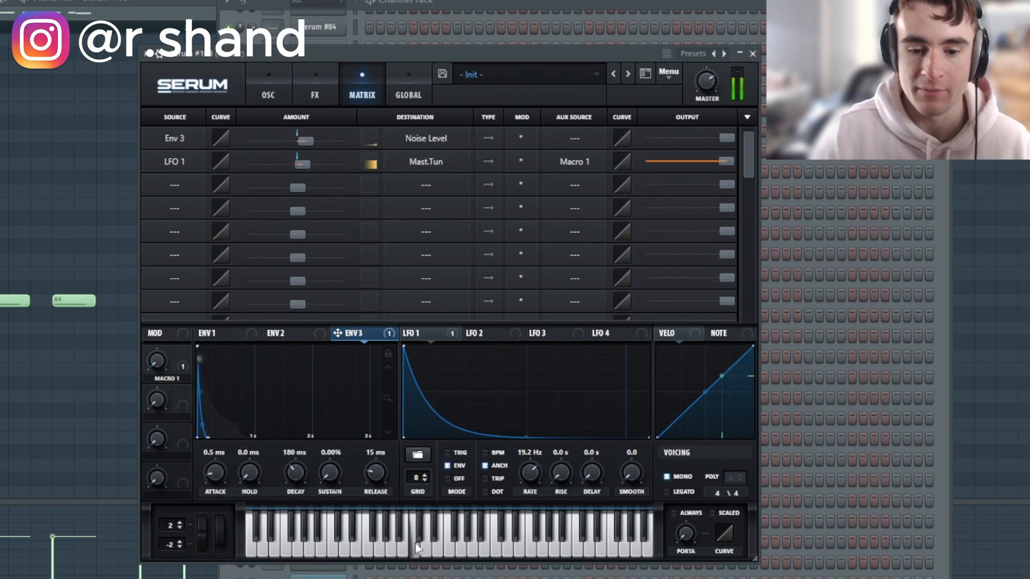
{"action": "left_click", "coordinate": [428, 548]}
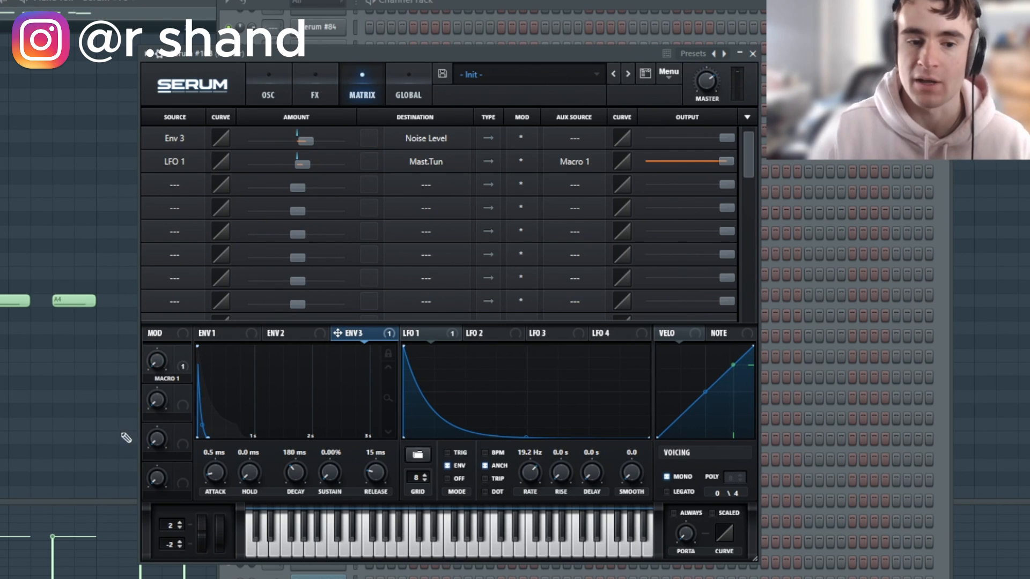
{"action": "left_click_drag", "start_coordinate": [155, 362], "coordinate": [156, 322]}
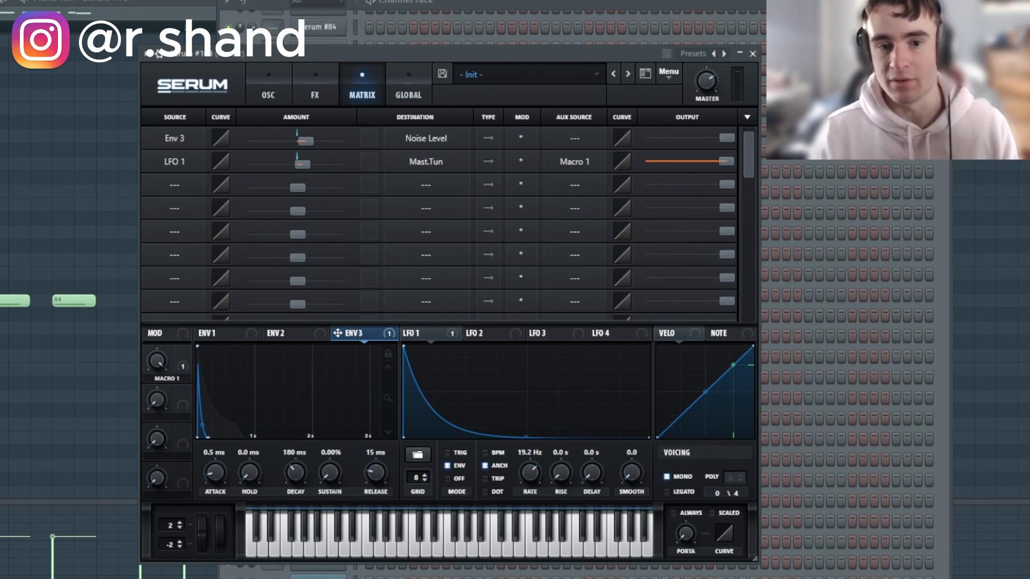
- Add a compressor to the effects chain directly after the distortion and raise its gain
{"action": "left_click", "coordinate": [315, 89]}
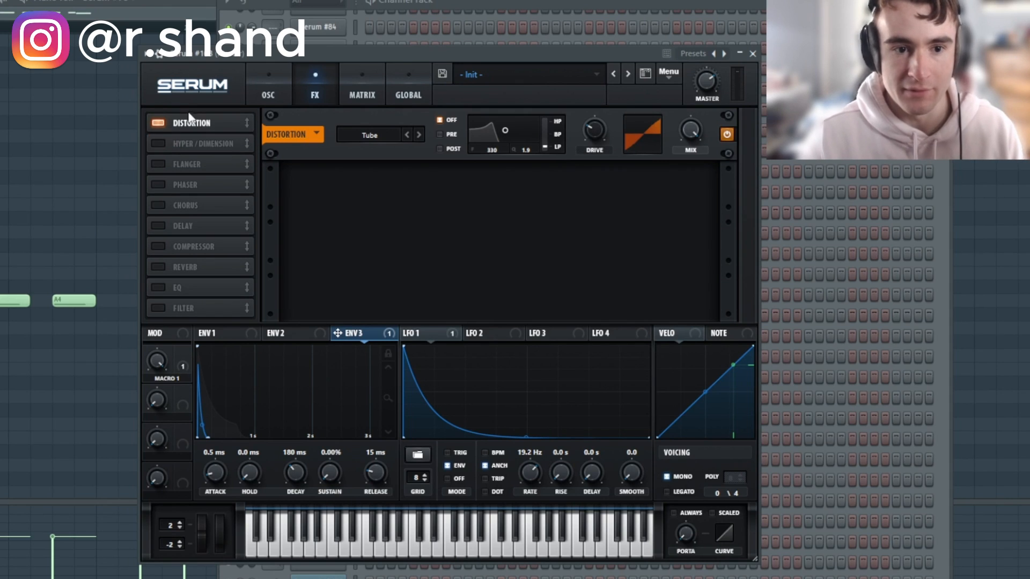
{"action": "left_click", "coordinate": [158, 246]}
{"action": "mouse_move", "coordinate": [529, 161]}
{"action": "left_mouse_down"}
{"action": "mouse_move", "coordinate": [537, 154]}
{"action": "mouse_move", "coordinate": [529, 156]}
{"action": "left_mouse_up"}
- Add an EQ directly after the compressor, set its high band to Peak, and boost that band's gain
{"action": "left_click", "coordinate": [157, 287]}
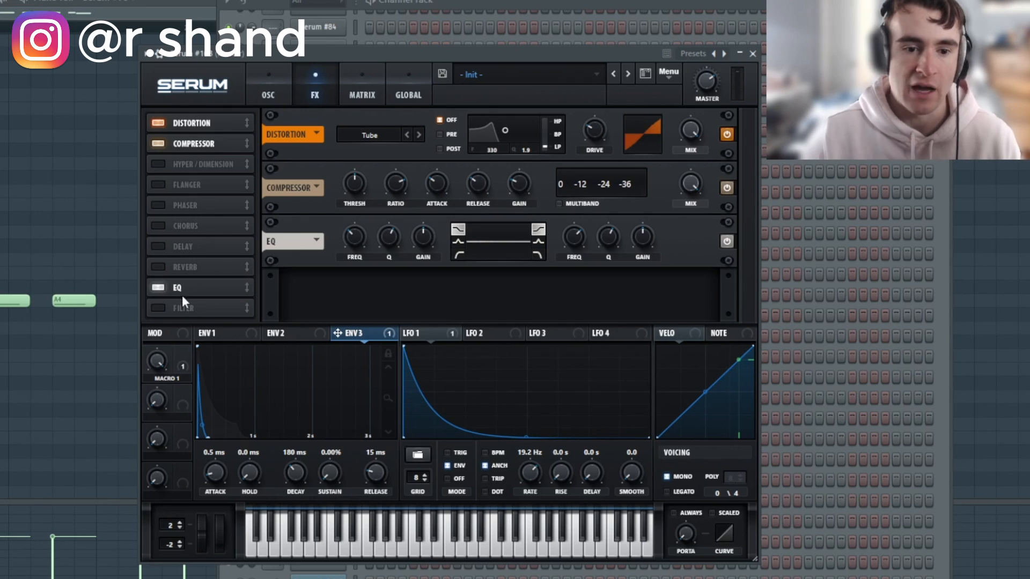
{"action": "left_click_drag", "start_coordinate": [182, 295], "coordinate": [182, 164]}
{"action": "left_click", "coordinate": [537, 242]}
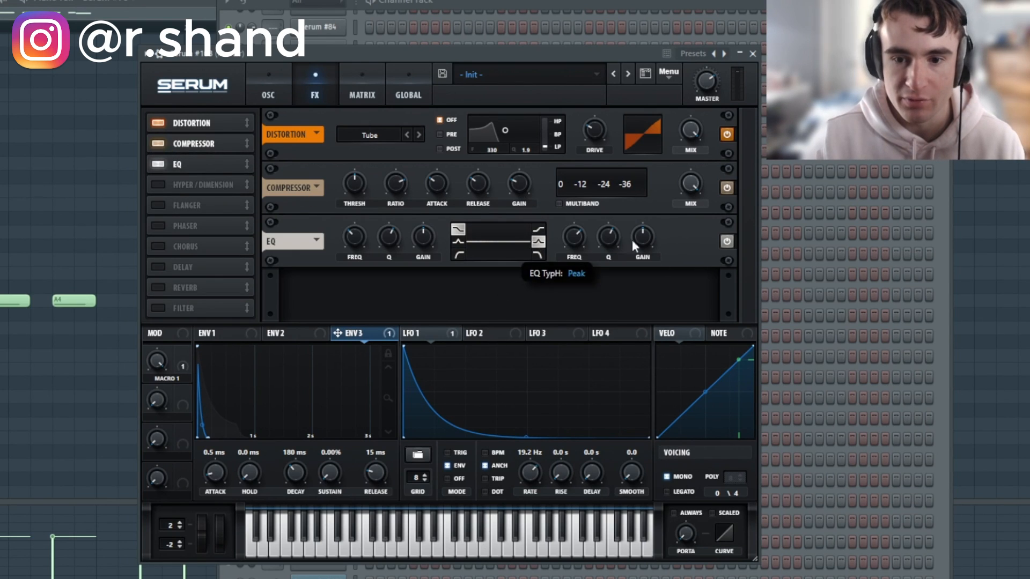
{"action": "left_click_drag", "start_coordinate": [643, 236], "coordinate": [593, 256]}
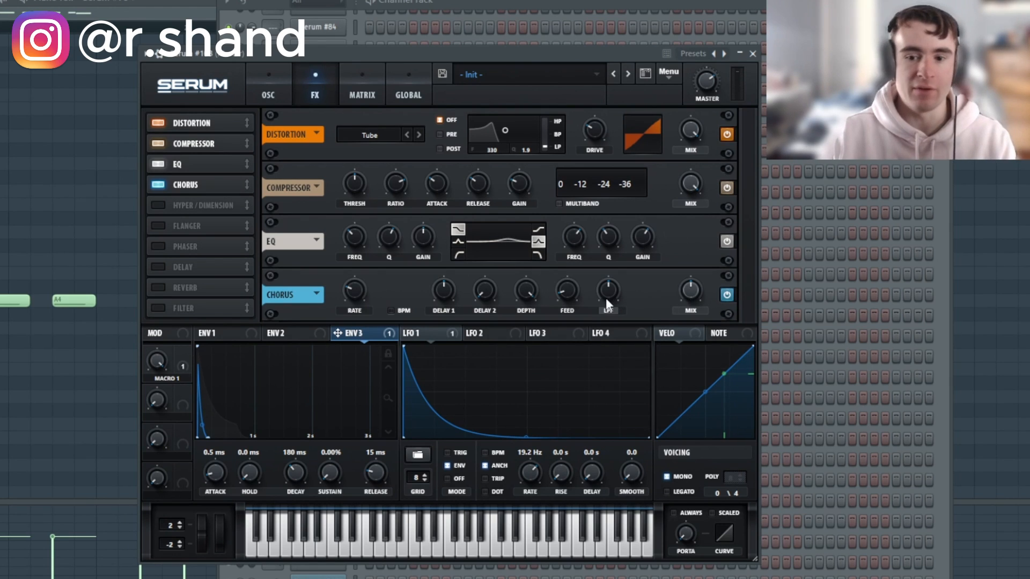
- Add a chorus after the EQ with its low-pass filter fully open, reduced depth, 0% feedback and a lower mix
{"action": "left_click_drag", "start_coordinate": [607, 297], "coordinate": [609, 283]}
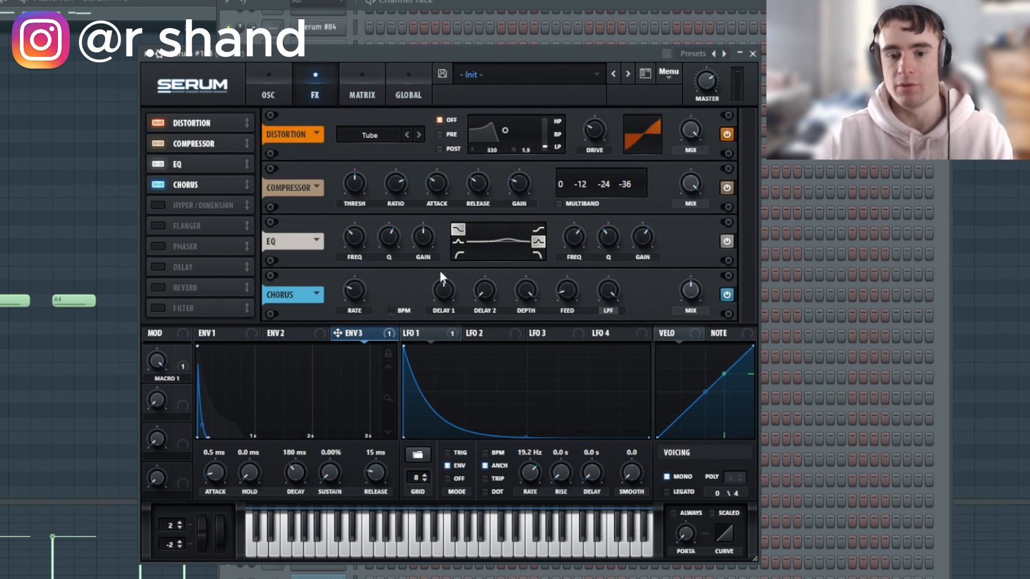
{"action": "left_click_drag", "start_coordinate": [534, 292], "coordinate": [497, 367]}
{"action": "left_click_drag", "start_coordinate": [568, 292], "coordinate": [555, 429]}
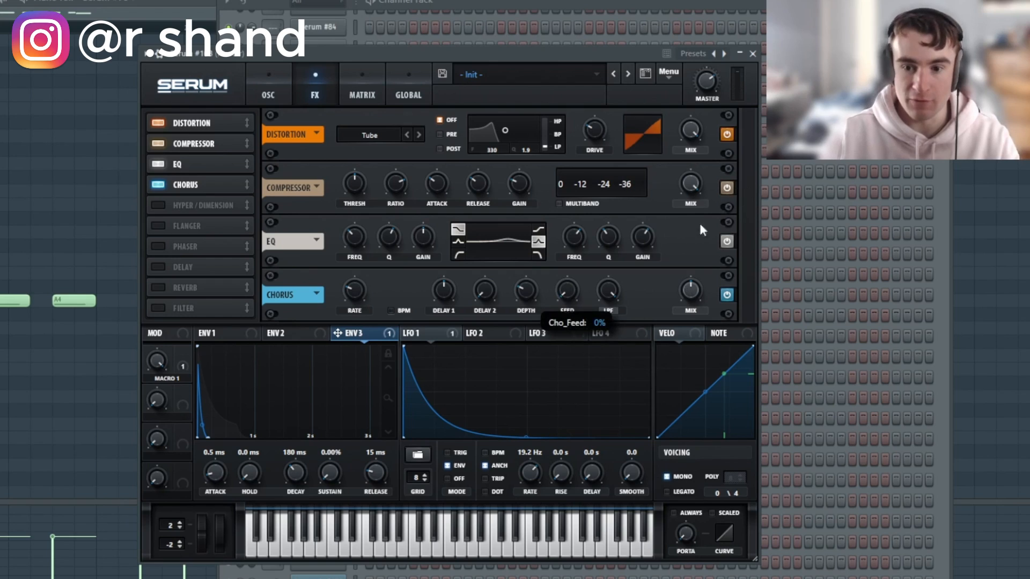
{"action": "mouse_move", "coordinate": [692, 293]}
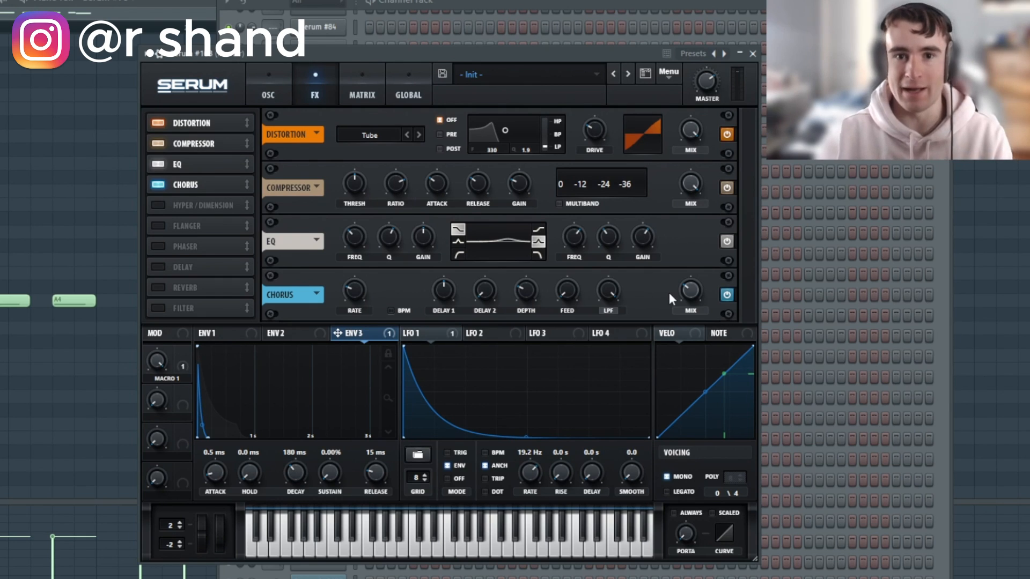
- Add a ping-pong delay with left time 1/8, filter frequency 701 and width 2.0, reduce its mix, and audition a note
{"action": "left_click", "coordinate": [159, 267]}
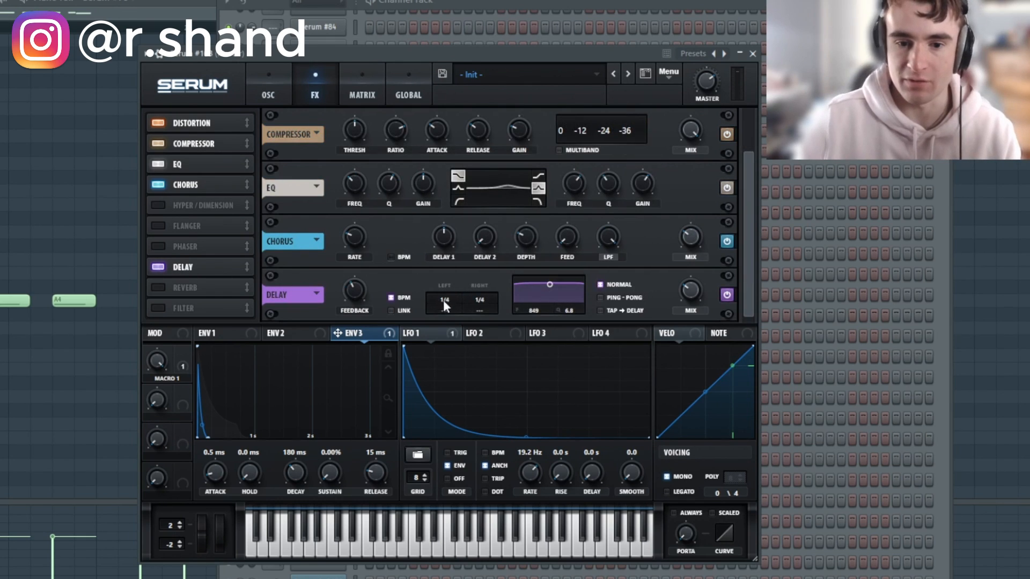
{"action": "left_click", "coordinate": [624, 299]}
{"action": "left_click_drag", "start_coordinate": [452, 298], "coordinate": [443, 306]}
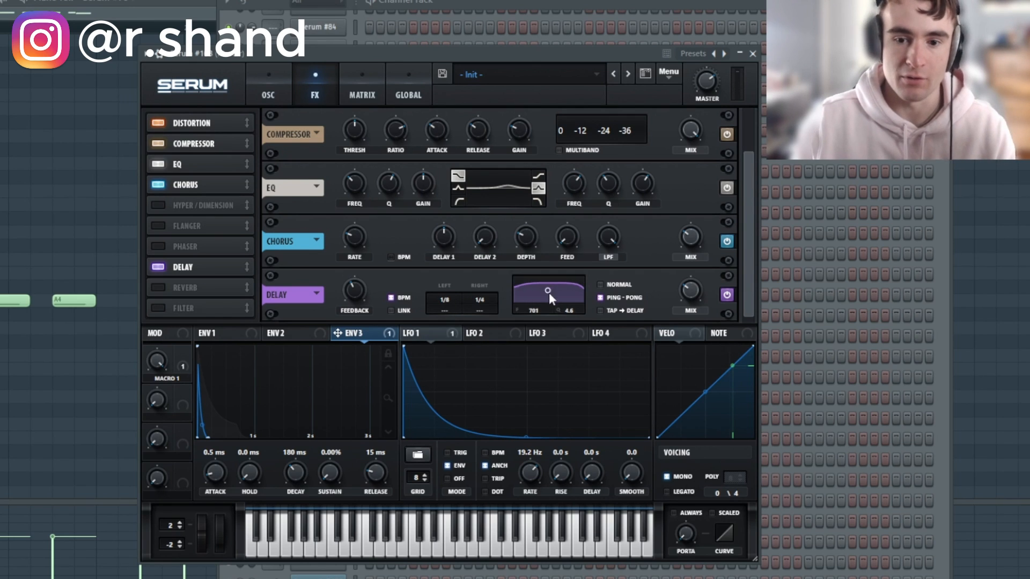
{"action": "left_click_drag", "start_coordinate": [549, 291], "coordinate": [548, 301]}
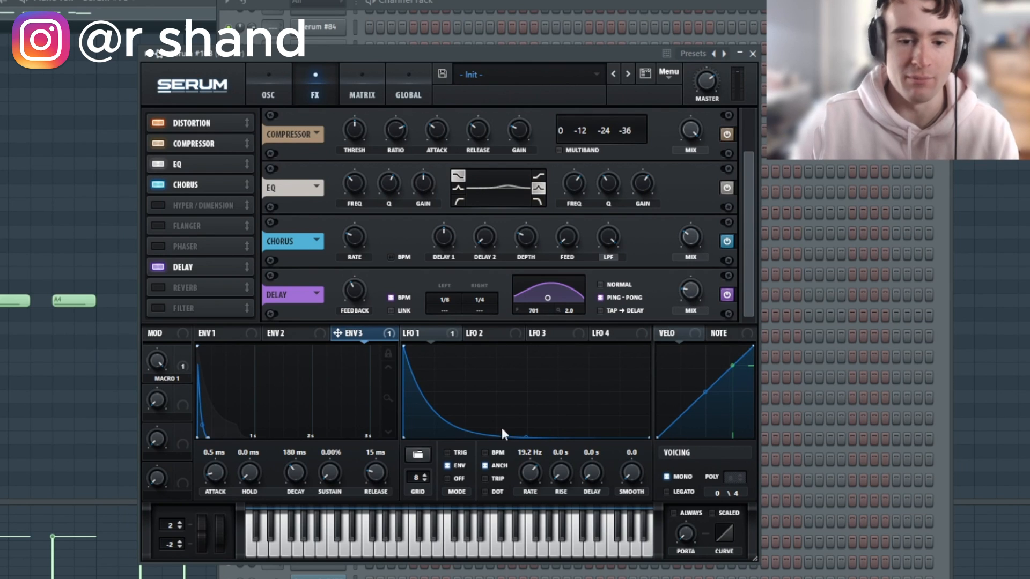
{"action": "left_click", "coordinate": [403, 547]}
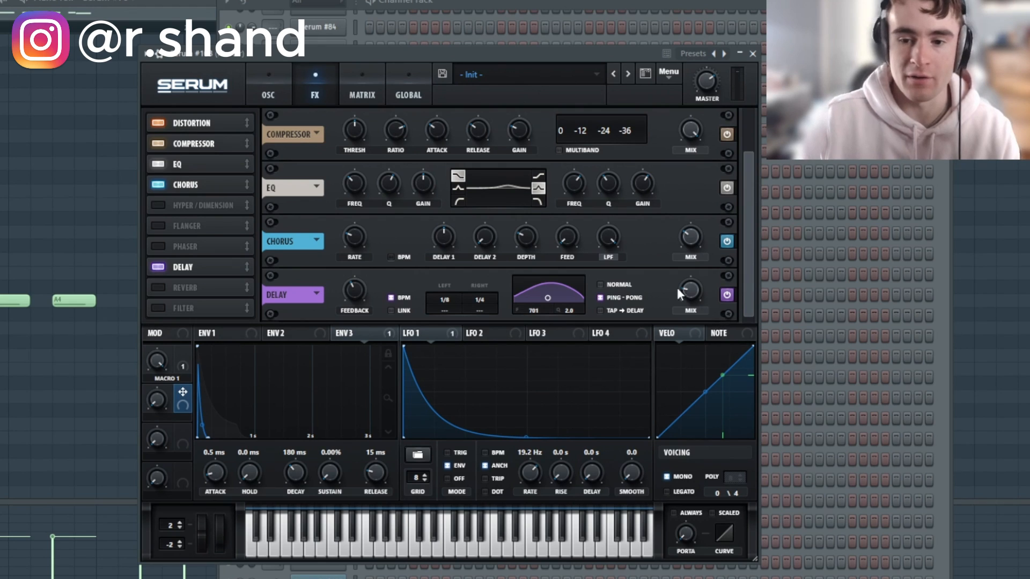
- Assign Macro 2 to the delay mix with a modulation amount of 53 and audition notes
{"action": "left_click_drag", "start_coordinate": [183, 392], "coordinate": [687, 293]}
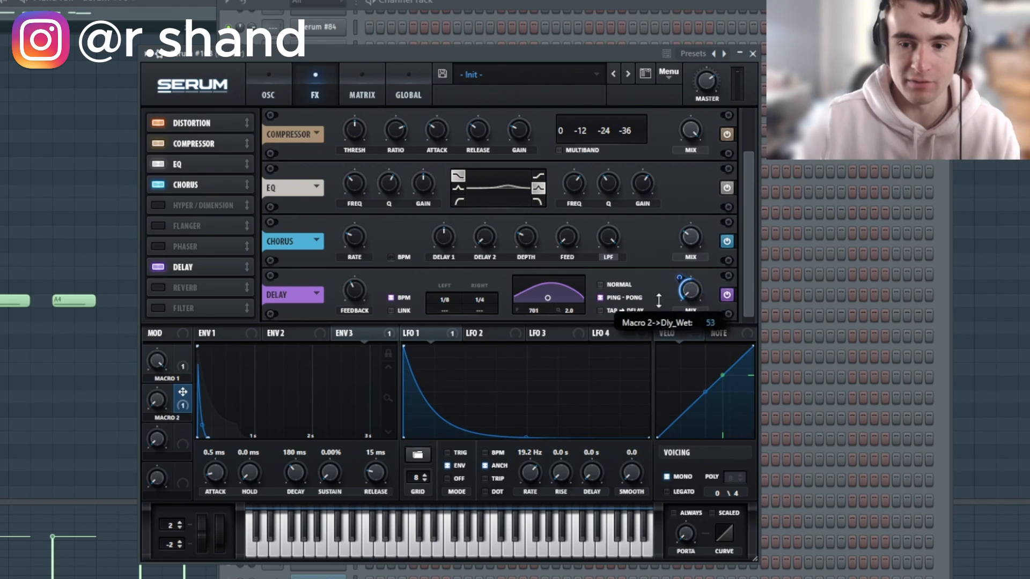
{"action": "mouse_move", "coordinate": [159, 409]}
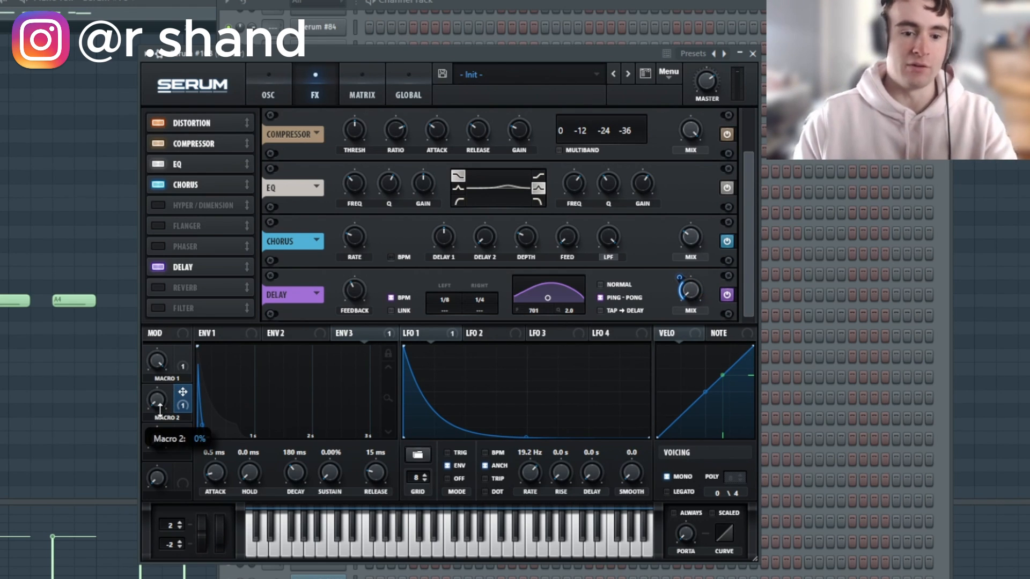
{"action": "left_click", "coordinate": [444, 546]}
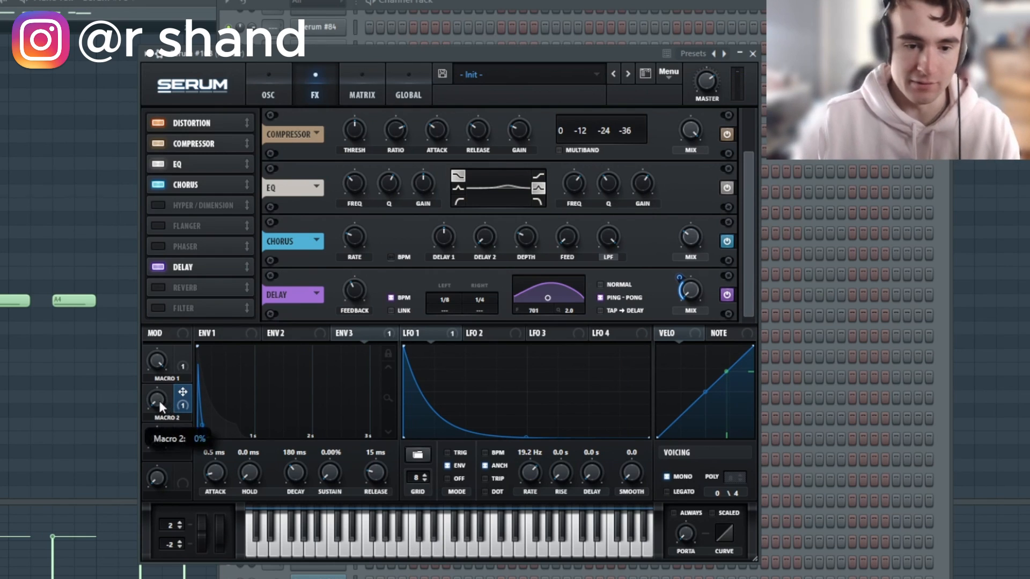
{"action": "left_click", "coordinate": [468, 531]}
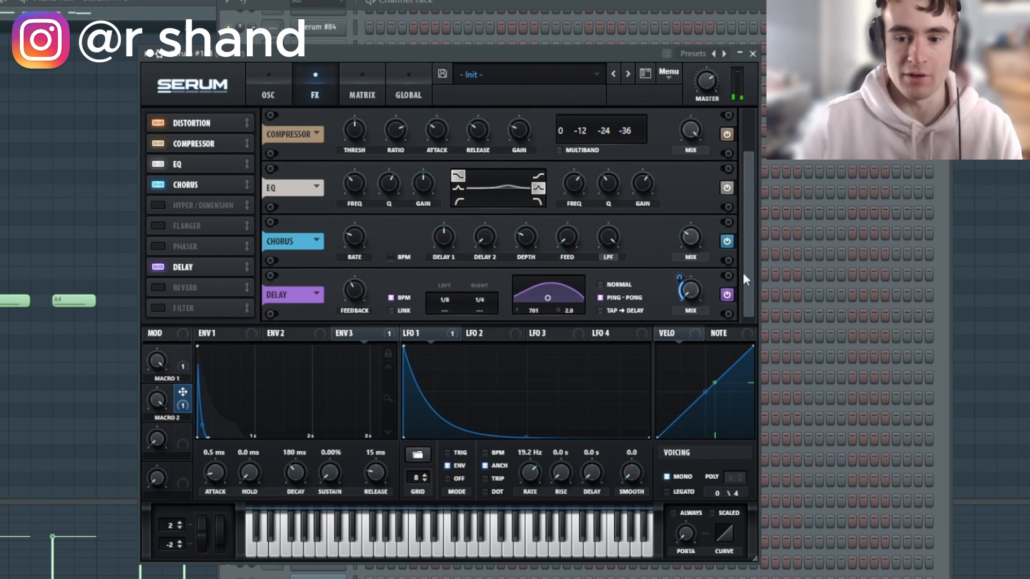
{"action": "right_click", "coordinate": [683, 281]}
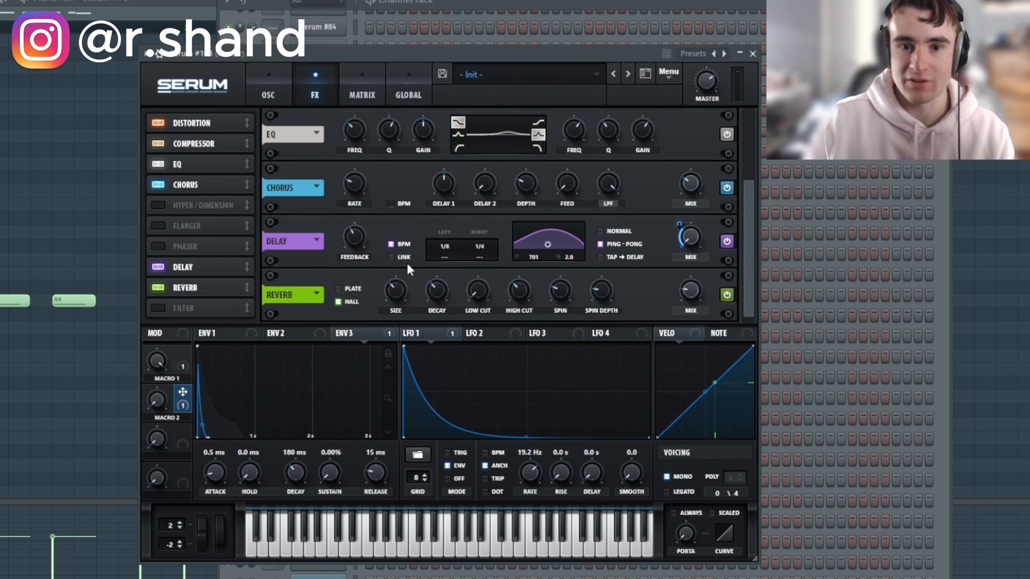
- Add a Hall reverb after the delay and raise its high cut
{"action": "left_click_drag", "start_coordinate": [507, 301], "coordinate": [523, 273]}
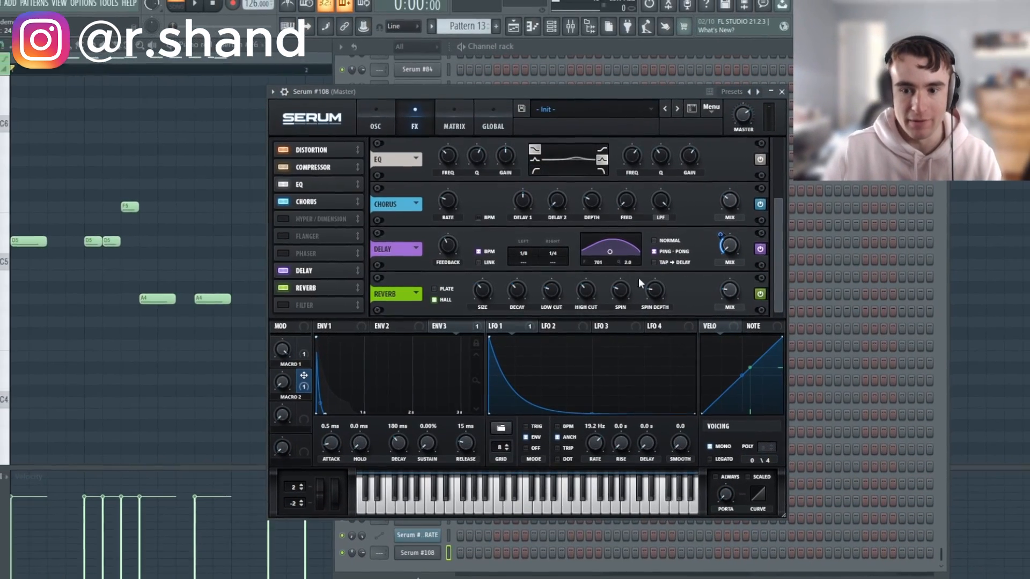
{"action": "mouse_move", "coordinate": [743, 290]}
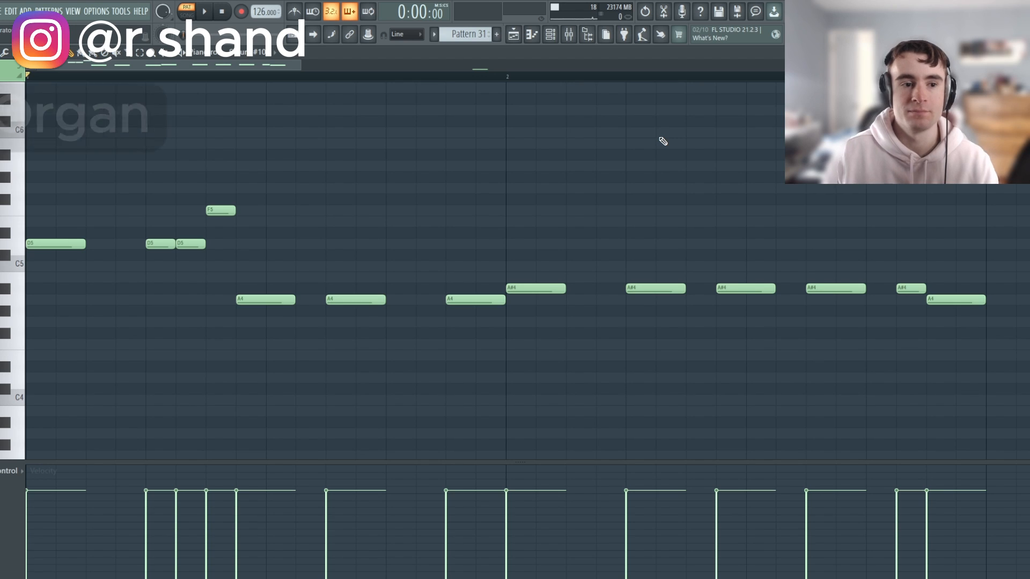
- Play back Pattern 31 to hear its note sequence, and stop playback
{"action": "key", "text": "space"}
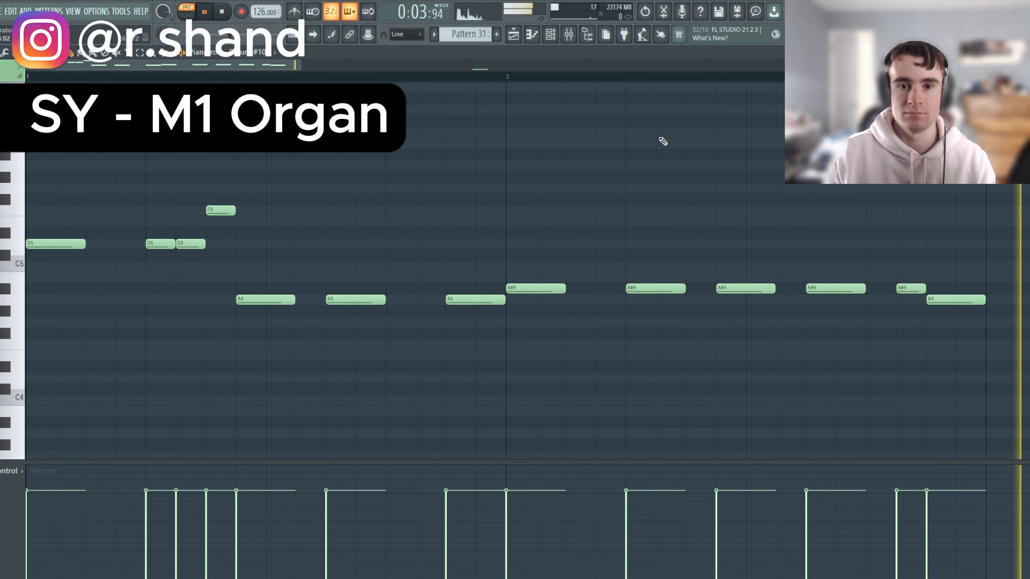
{"action": "key", "text": "space"}
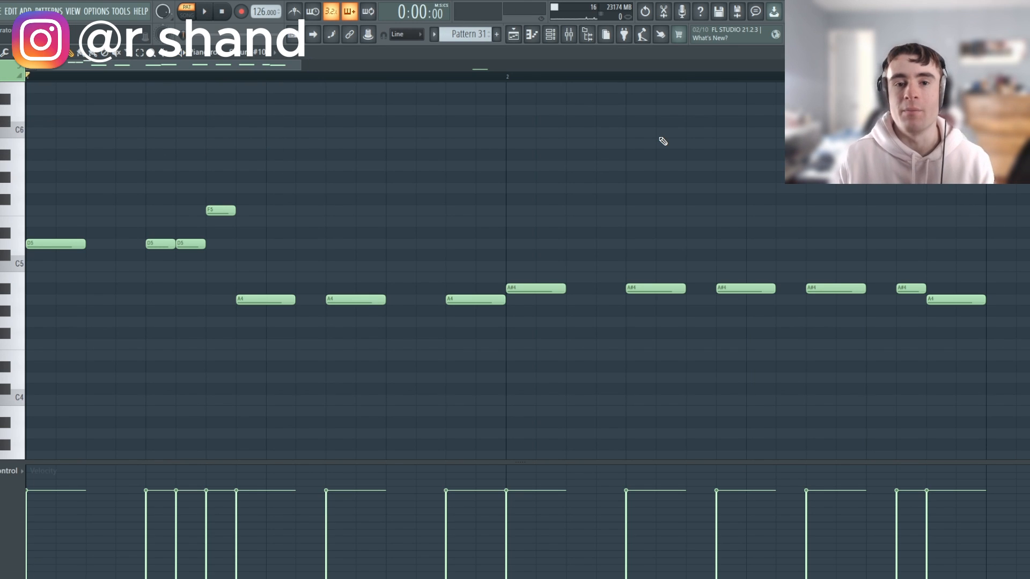